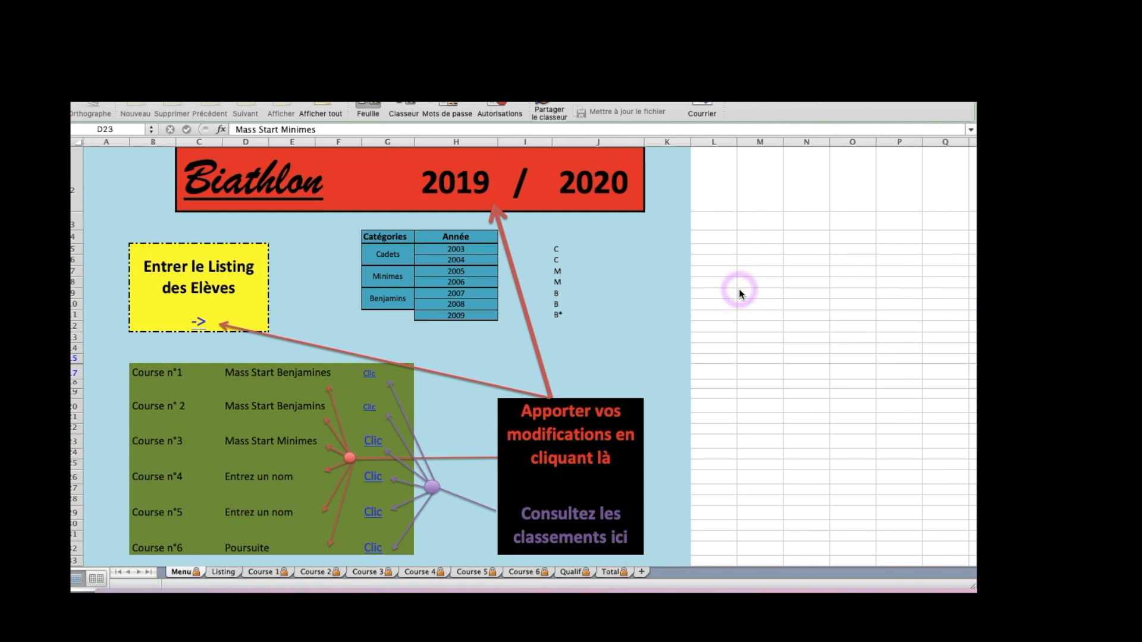
Change the starting year of the season in the Biathlon title to 2020
left_click(739, 290)
left_click(739, 290)
double_click(472, 185)
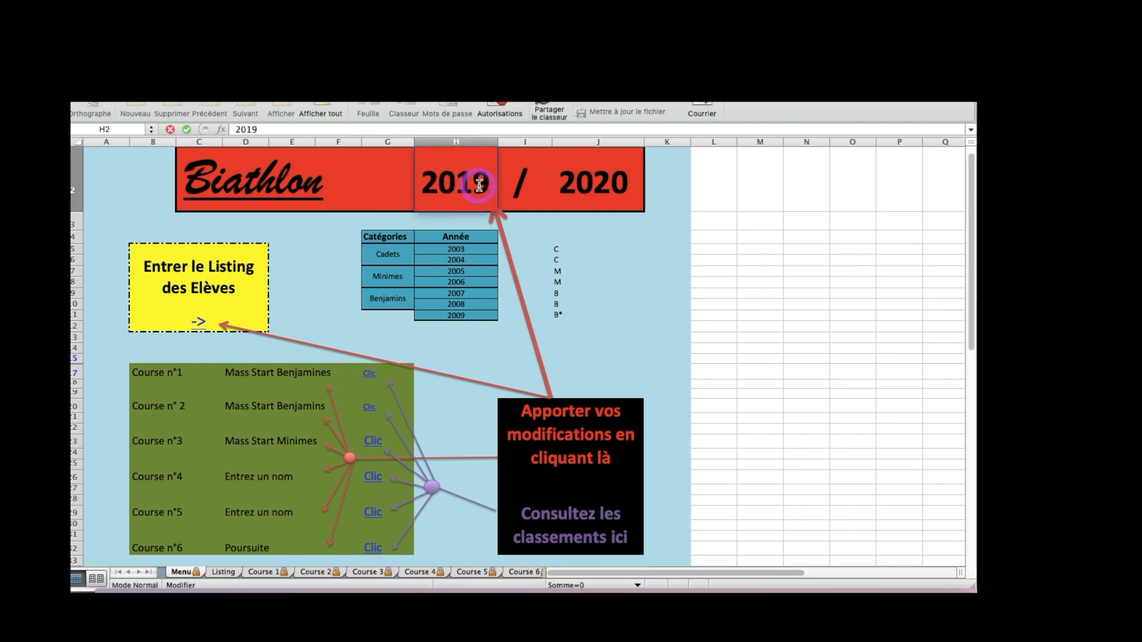
key("BackSpace")
key("BackSpace")
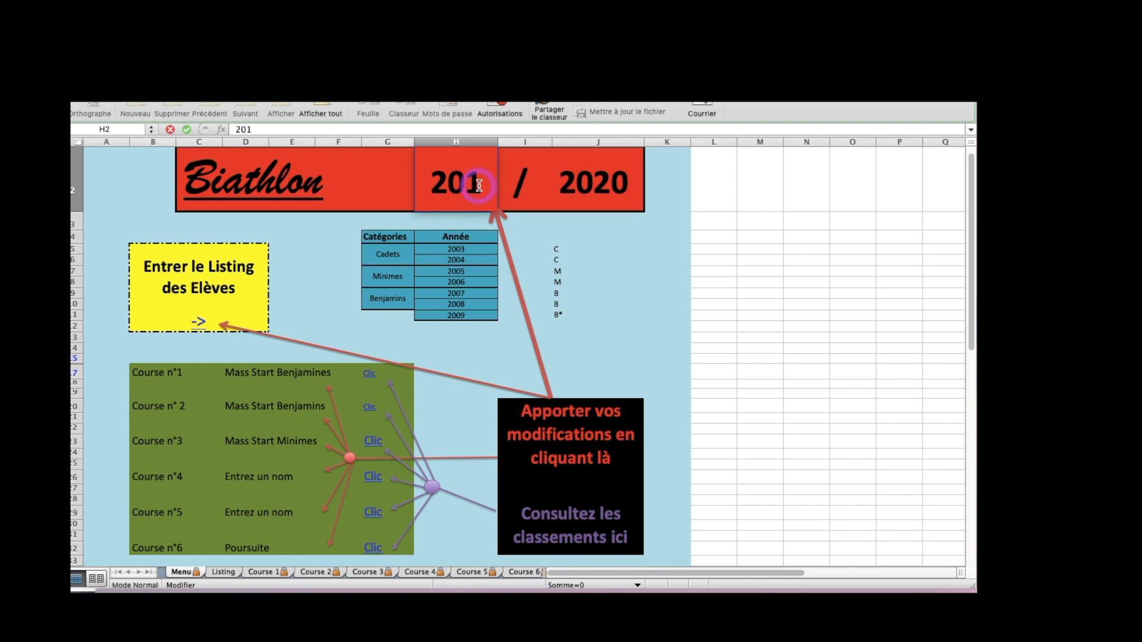
type("20")
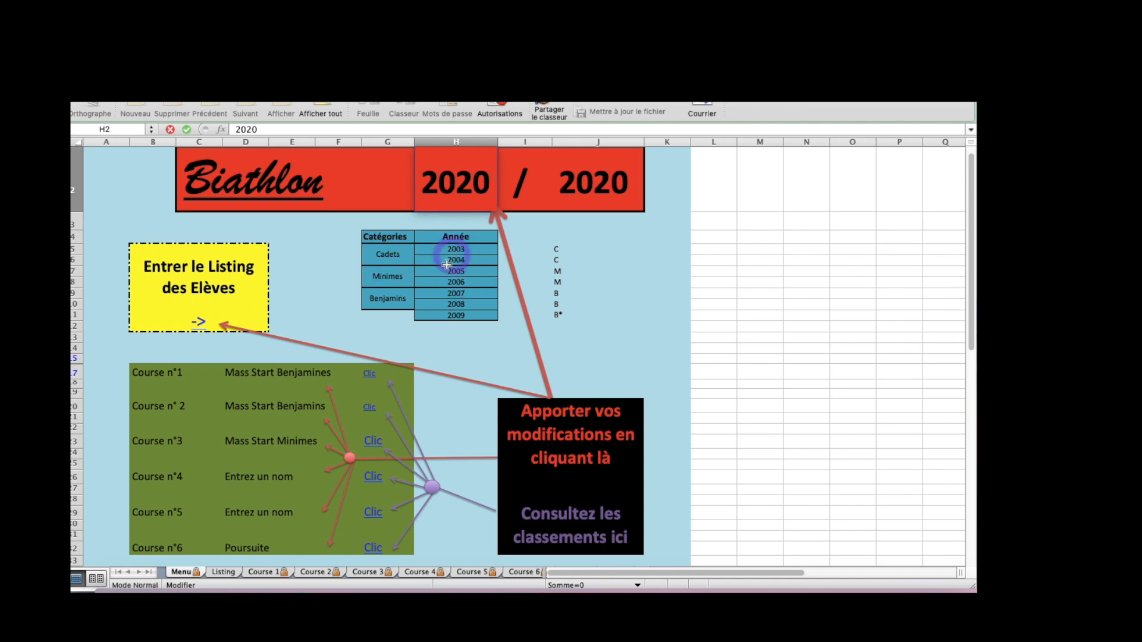
key("Return")
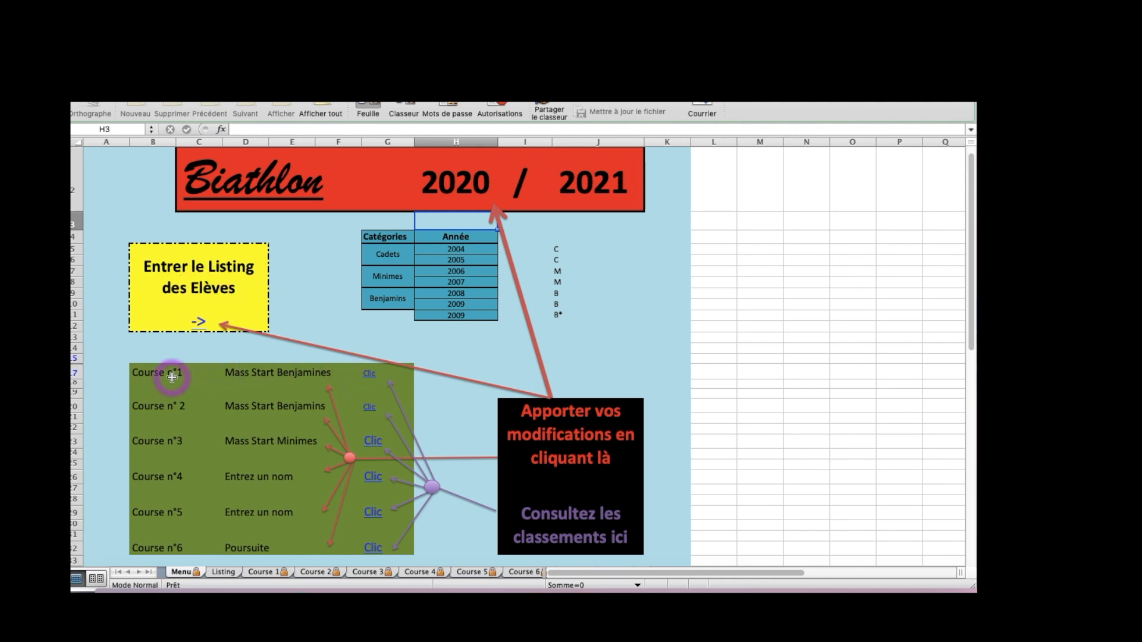
left_click(242, 373)
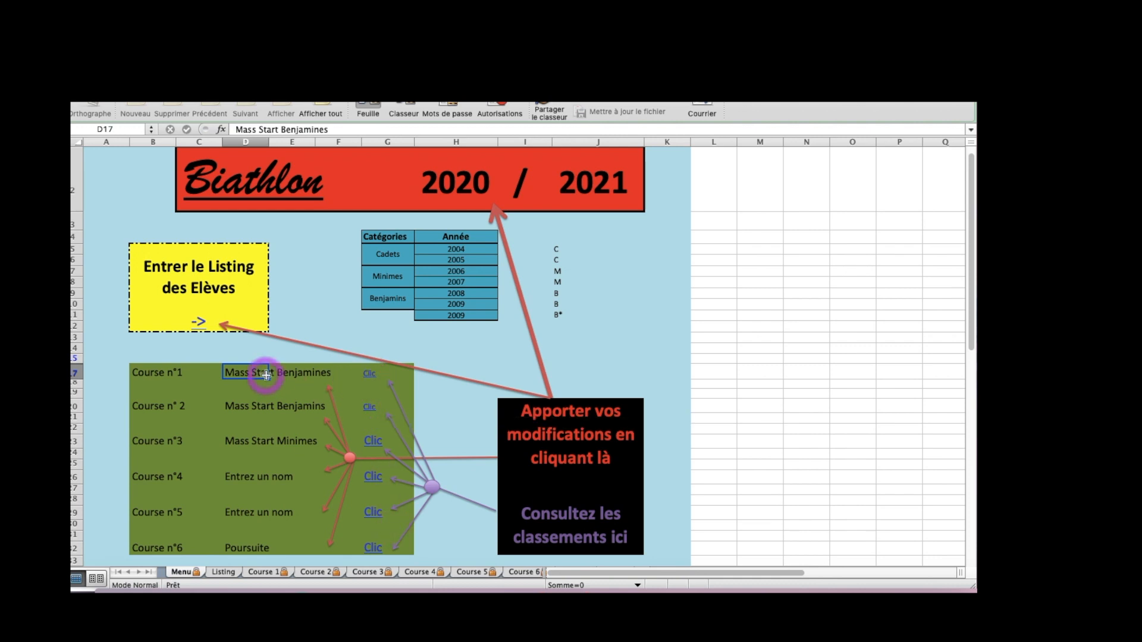
In the student listing, enter the first athlete for Dossard 5: first name, sex G and birth year
left_click(201, 325)
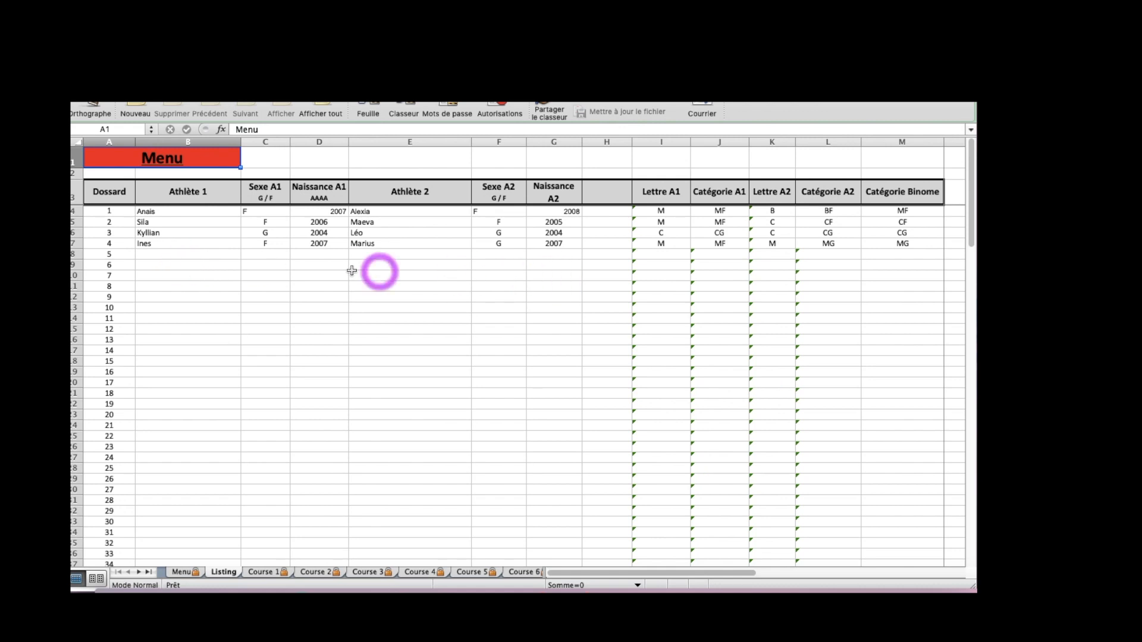
left_click(182, 256)
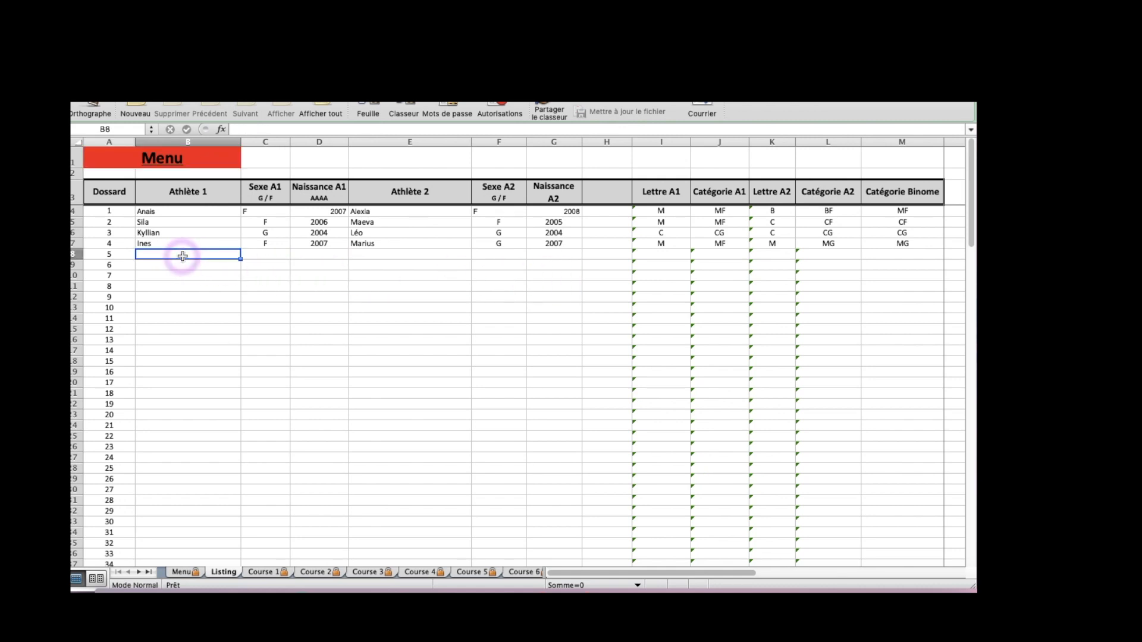
type("Antoi")
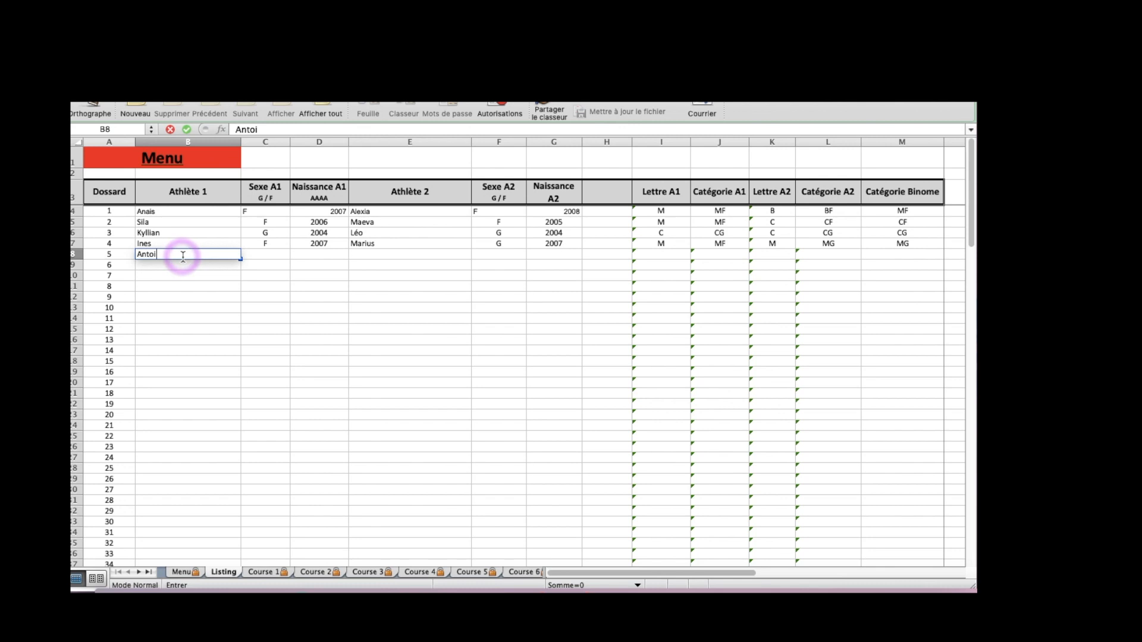
type("ne")
key("Tab")
type("G")
key("Tab")
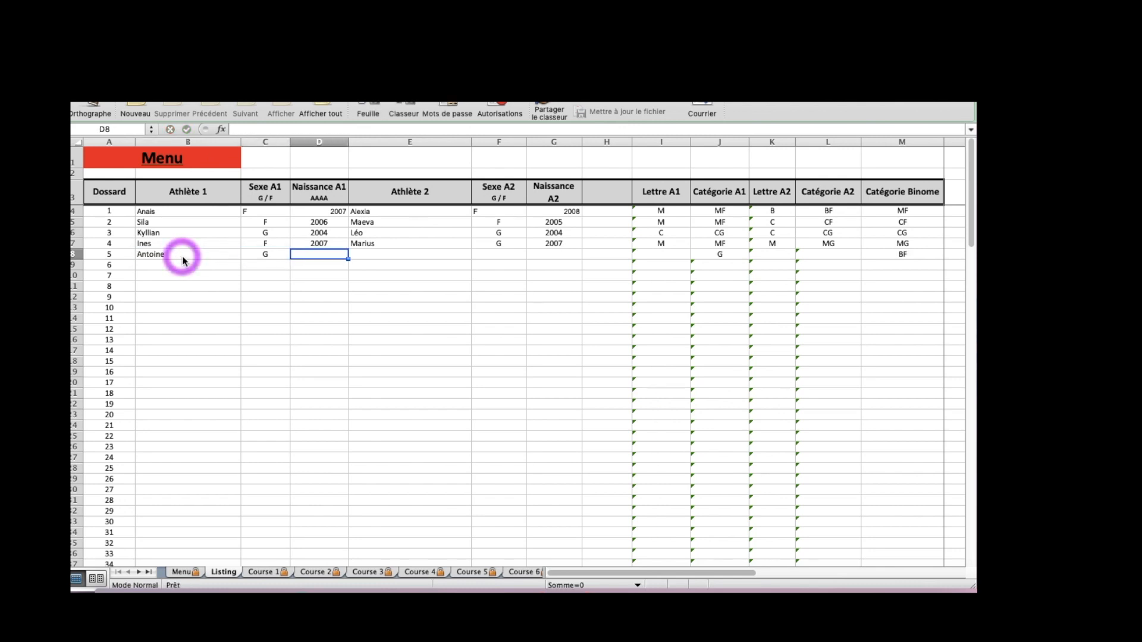
type("2008")
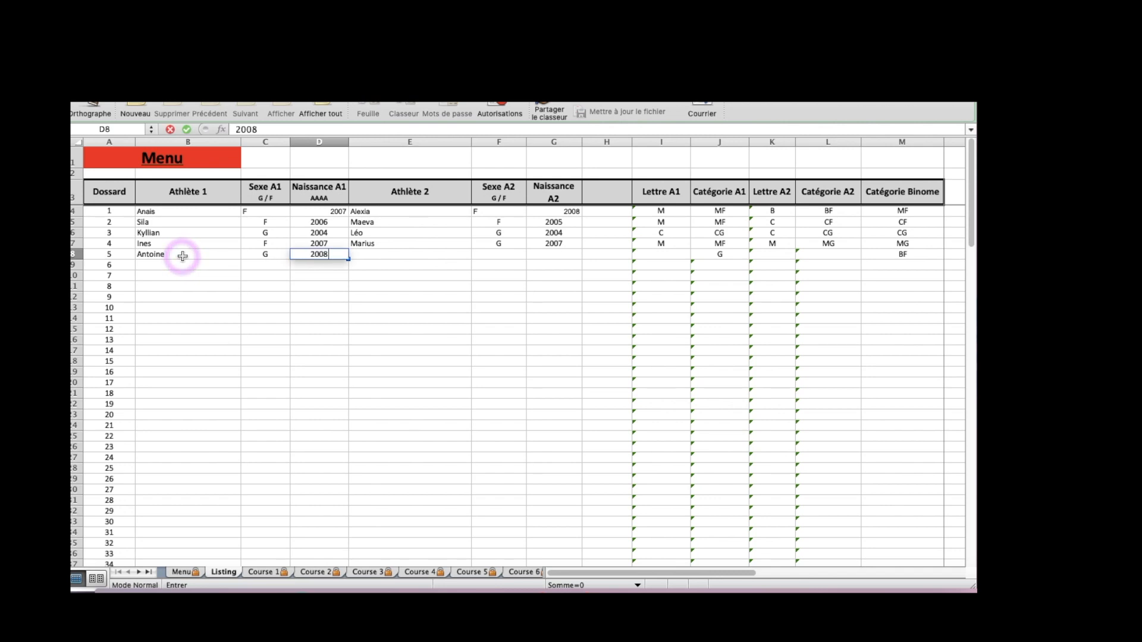
key("Tab")
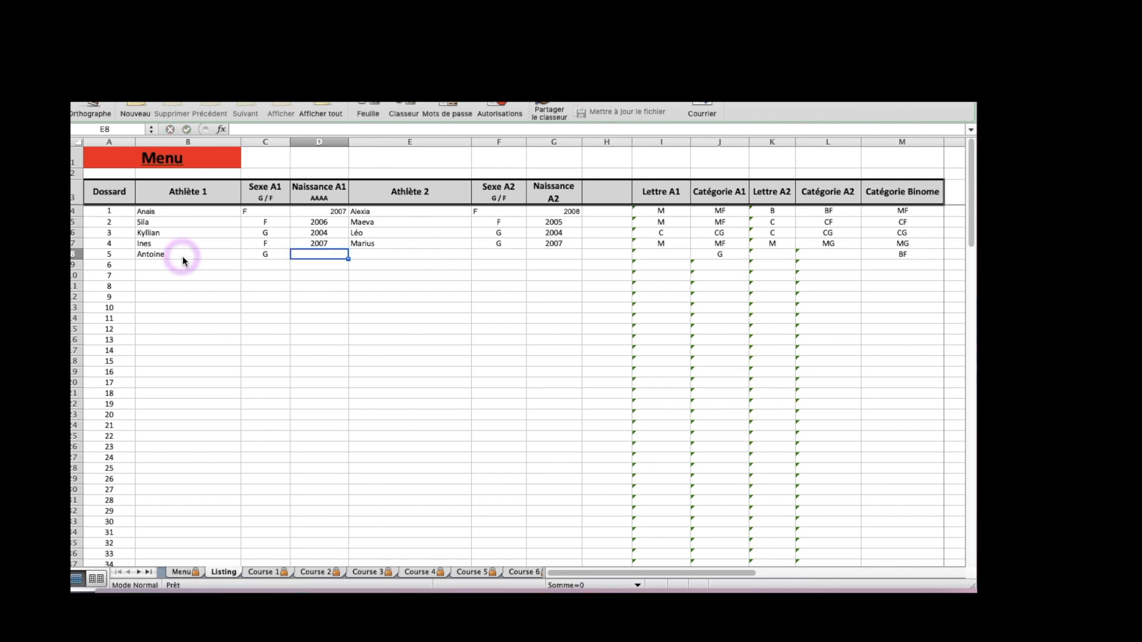
Complete the Dossard 5 pair with the second athlete's first name, sex F and birth year
type("Maryse")
key("Tab")
type("F")
key("Tab")
type("2008")
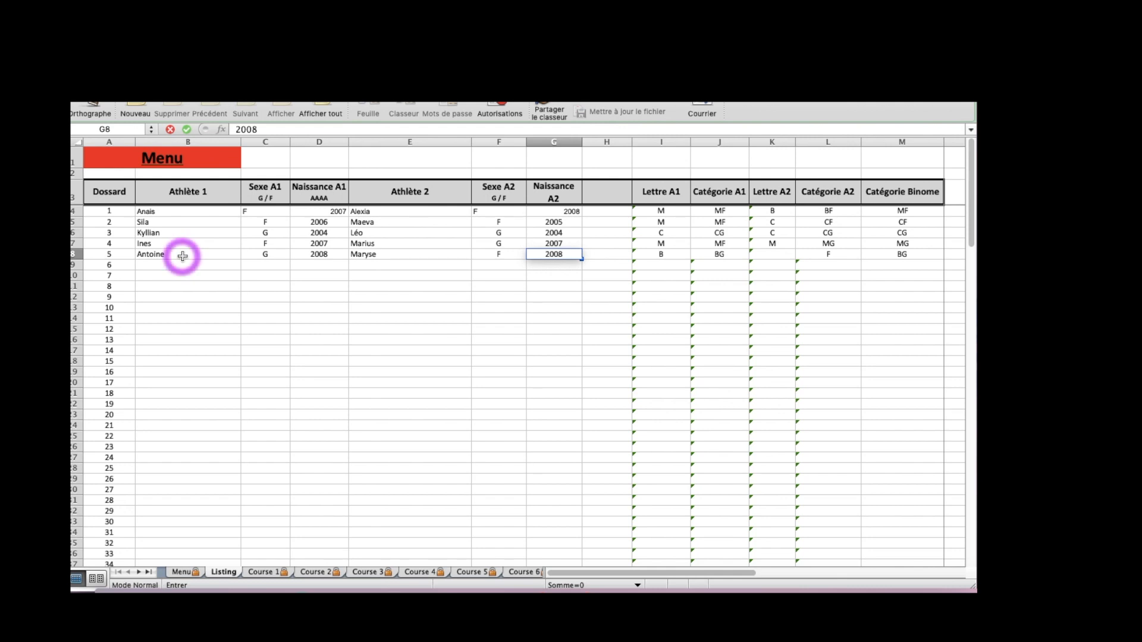
left_click(416, 275)
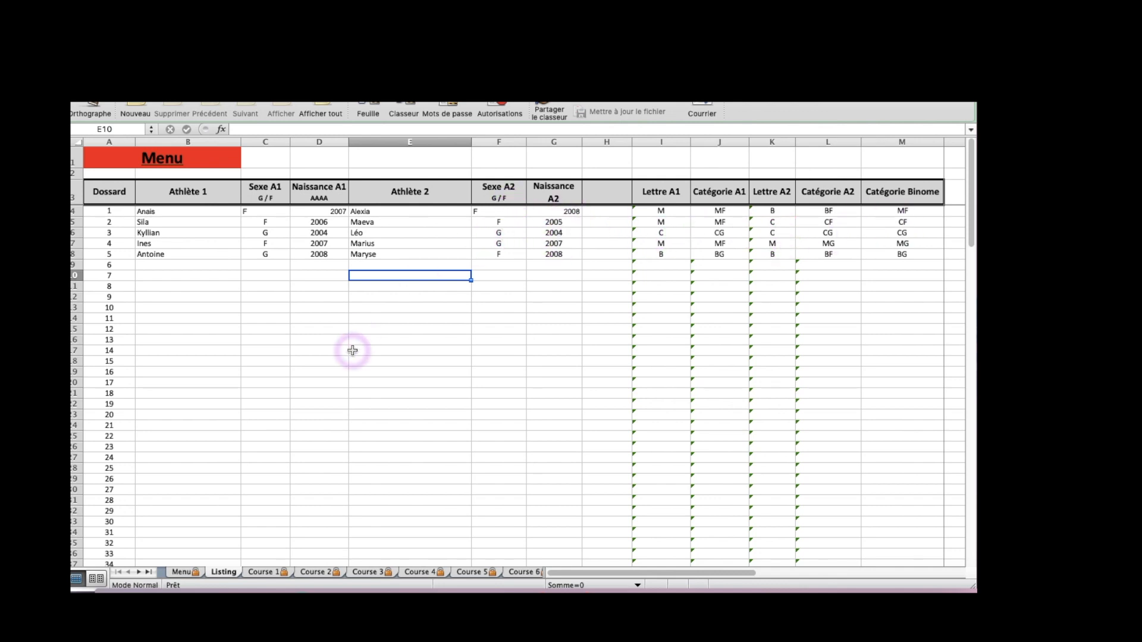
In the Course n°1 results, add a row below the last ranked pair with Place en manche 5 and Dossard 5
left_click(264, 572)
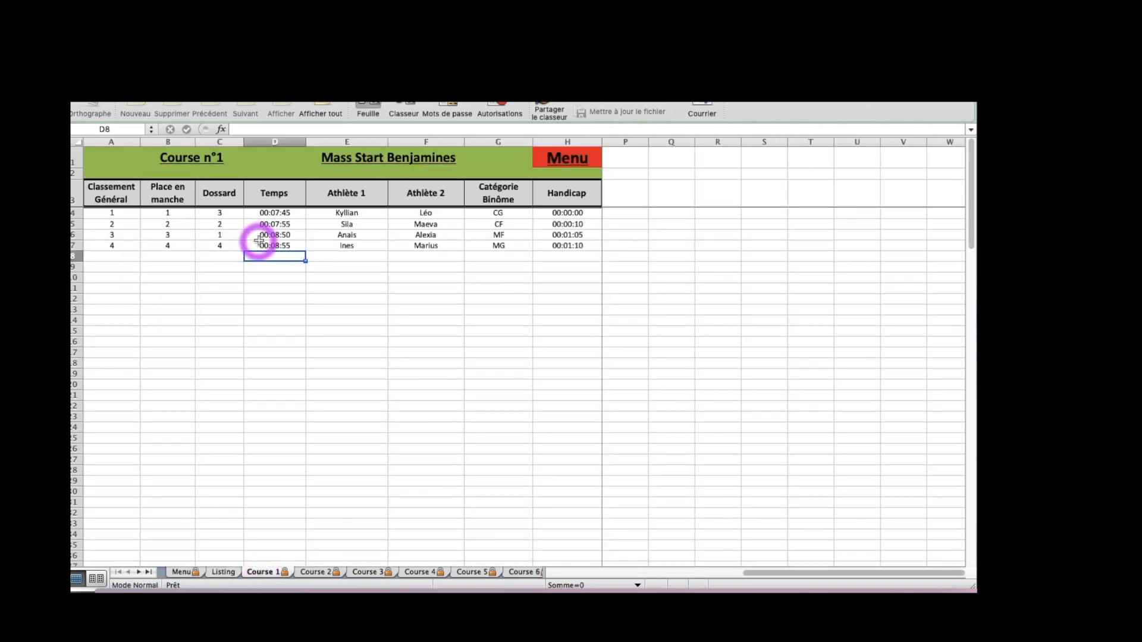
left_click(182, 572)
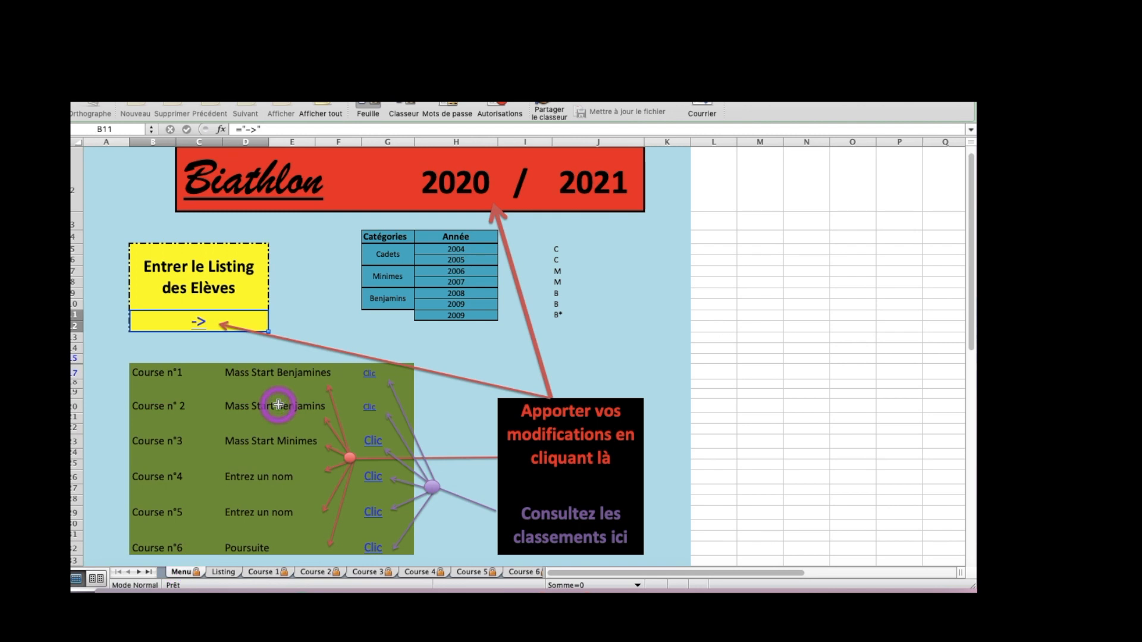
left_click(369, 375)
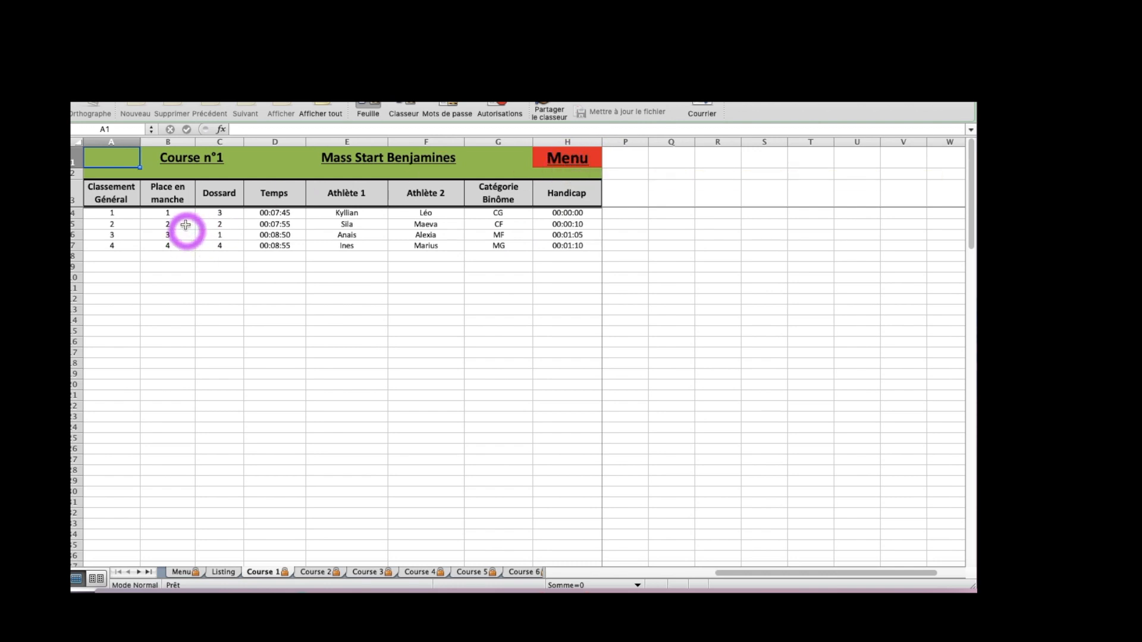
left_click(173, 258)
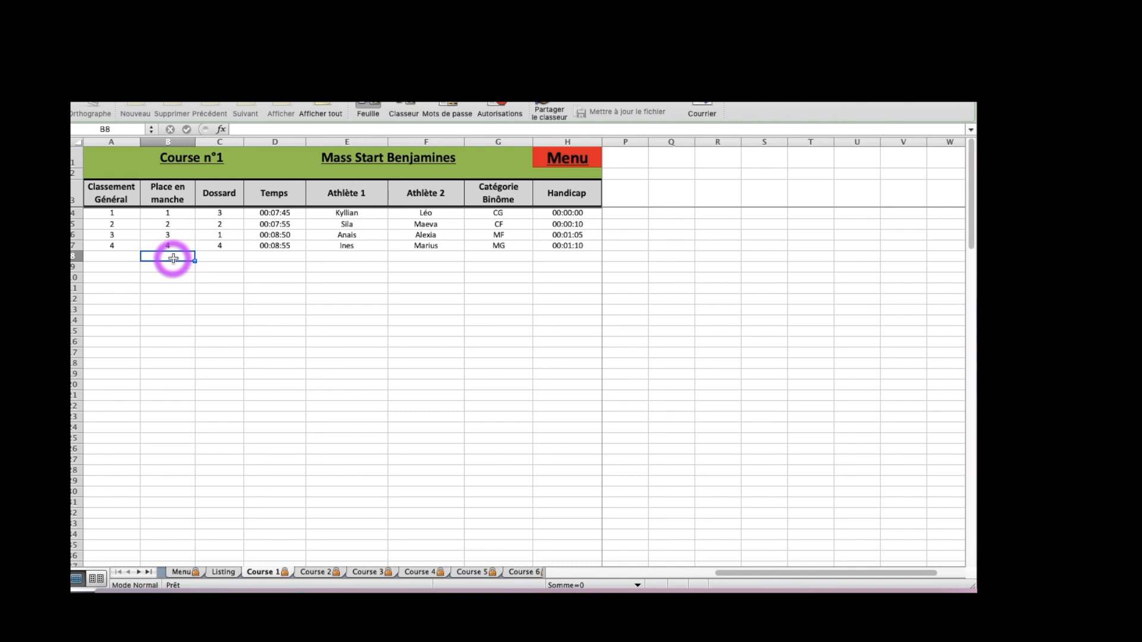
type("5")
key("Tab")
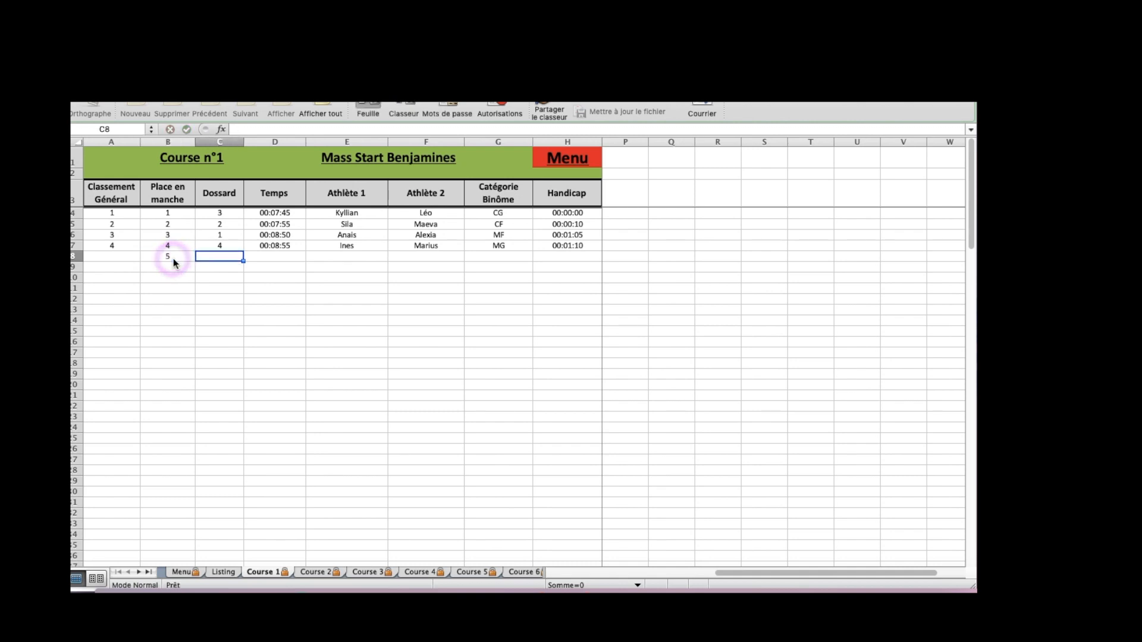
type("5")
key("Tab")
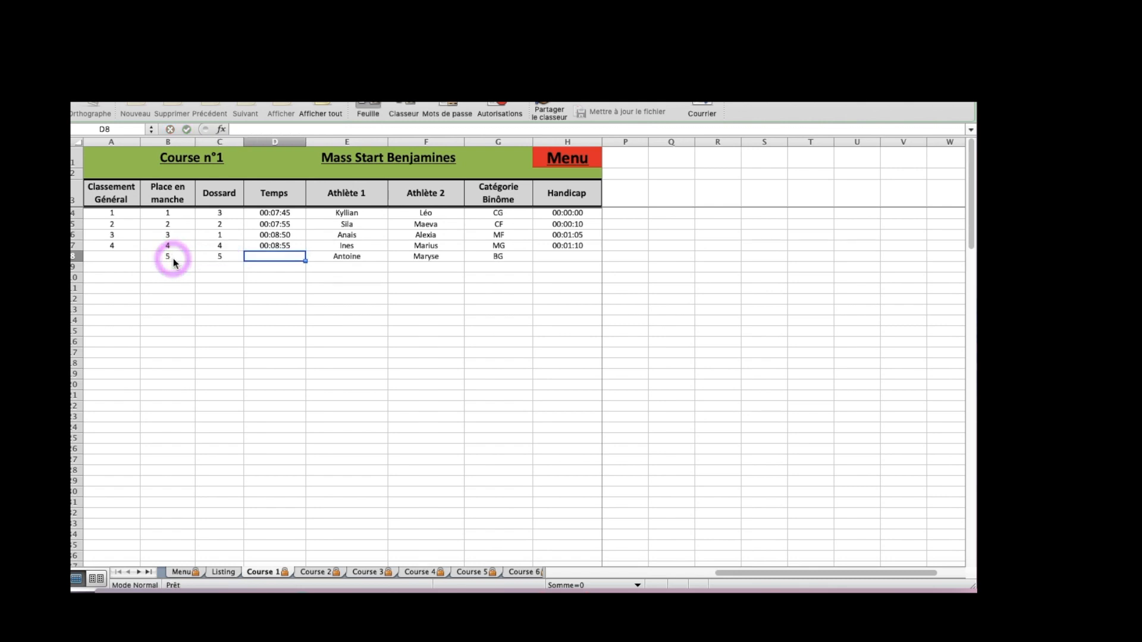
Enter the time 00:08:57 for Dossard 5 in the Course n°1 results
type("00:08")
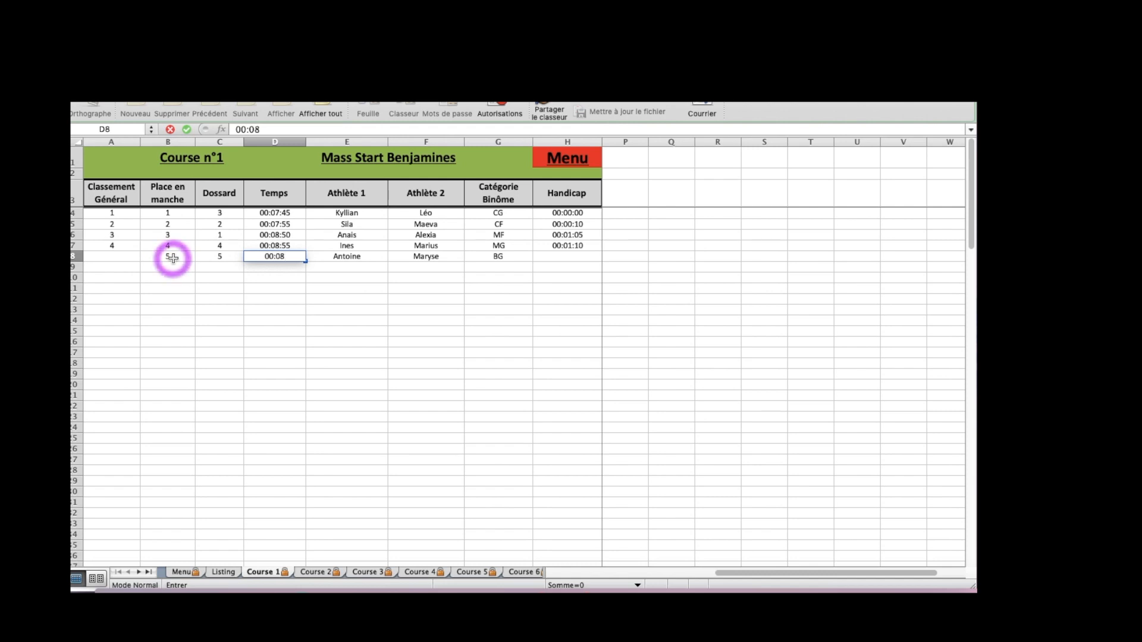
type("/56")
key("BackSpace")
key("BackSpace")
type(":57")
key("Return")
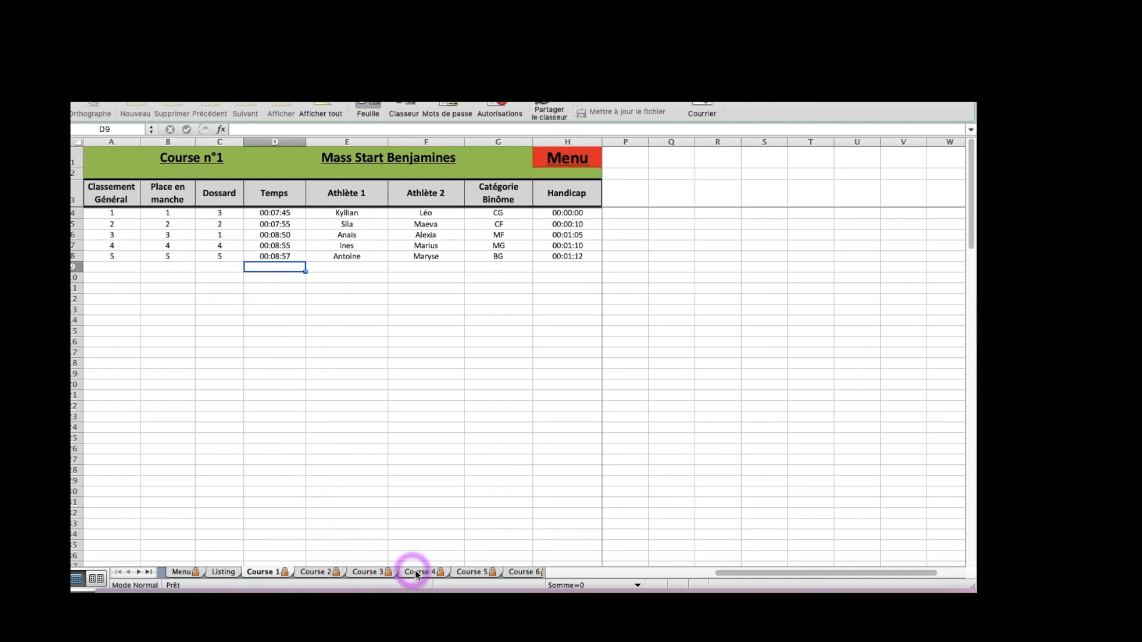
Examine the handicaps of the three pairs qualified from course 1 on the Qualif sheet
left_click(525, 572)
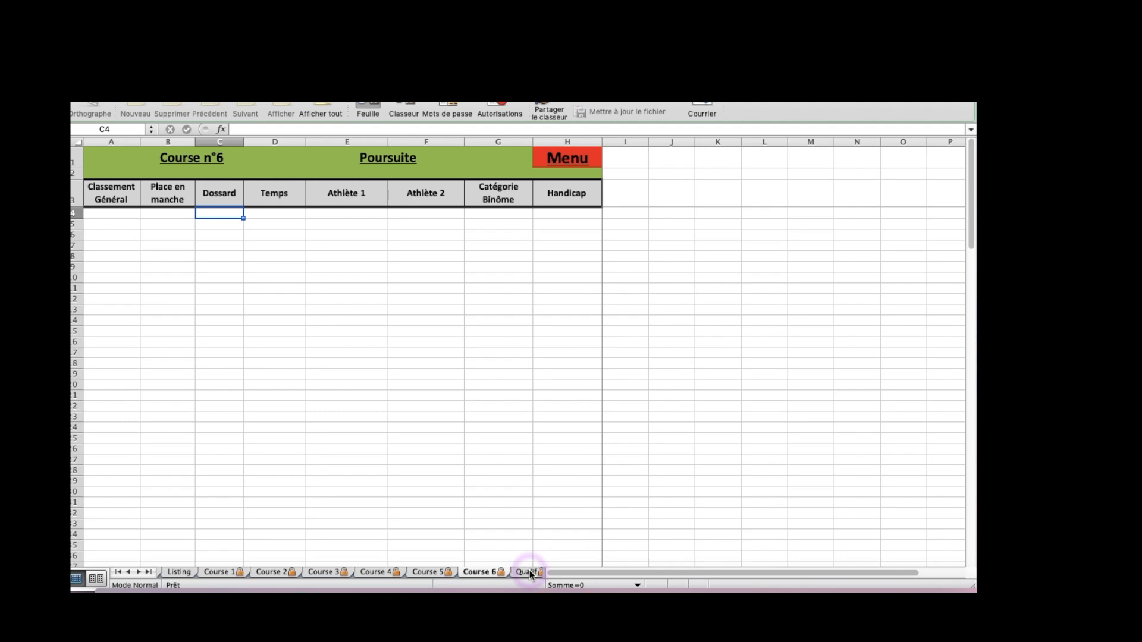
left_click(529, 572)
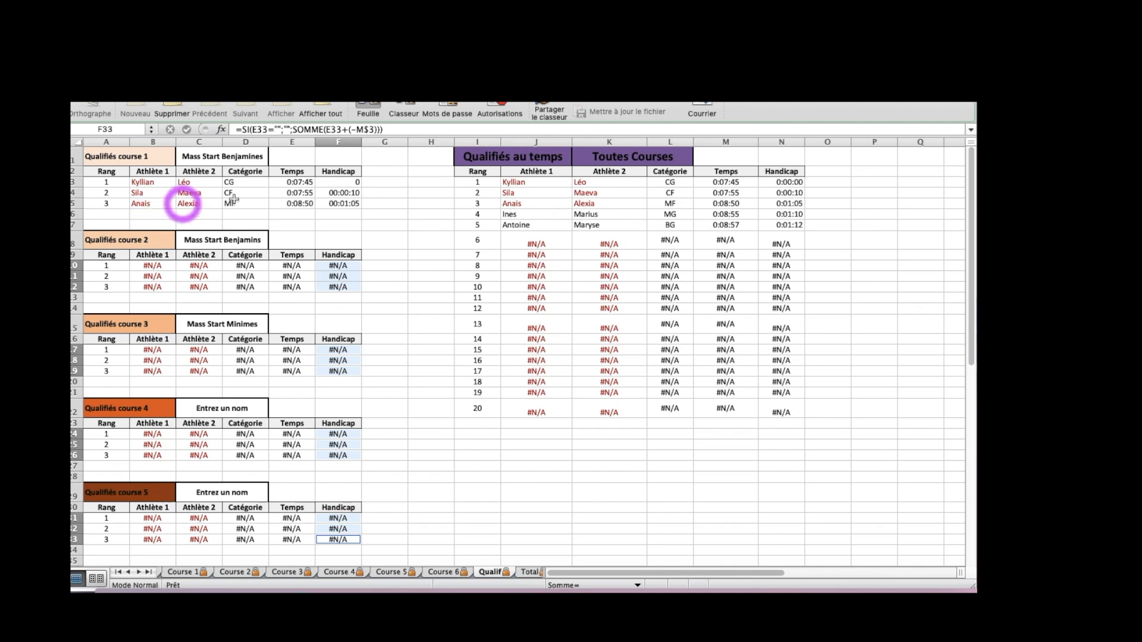
left_click(357, 184)
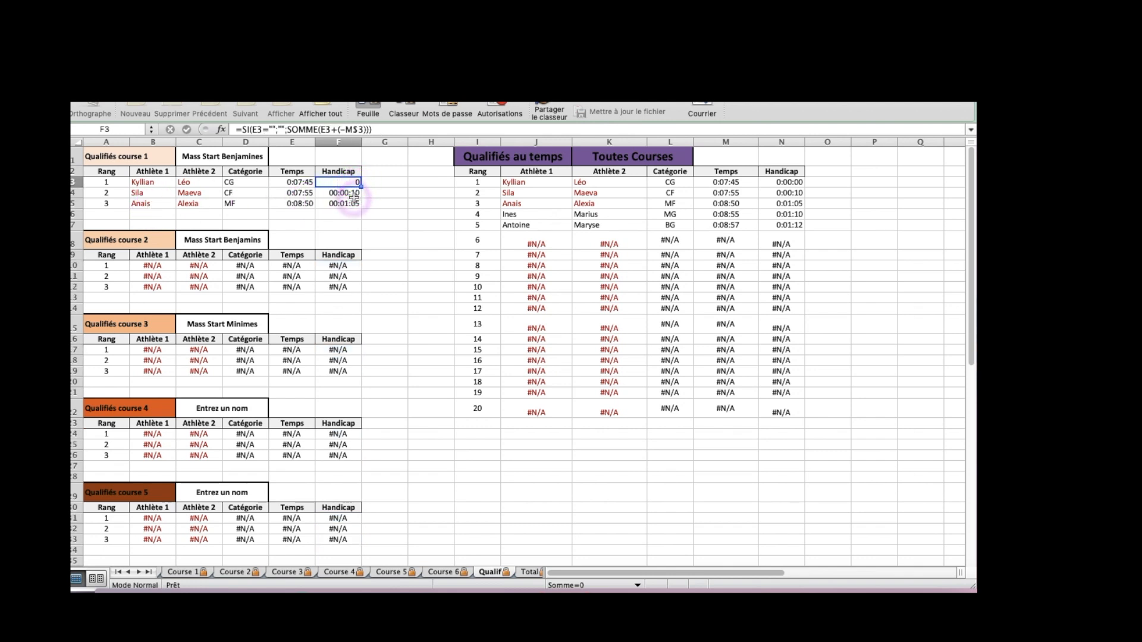
left_click(351, 196)
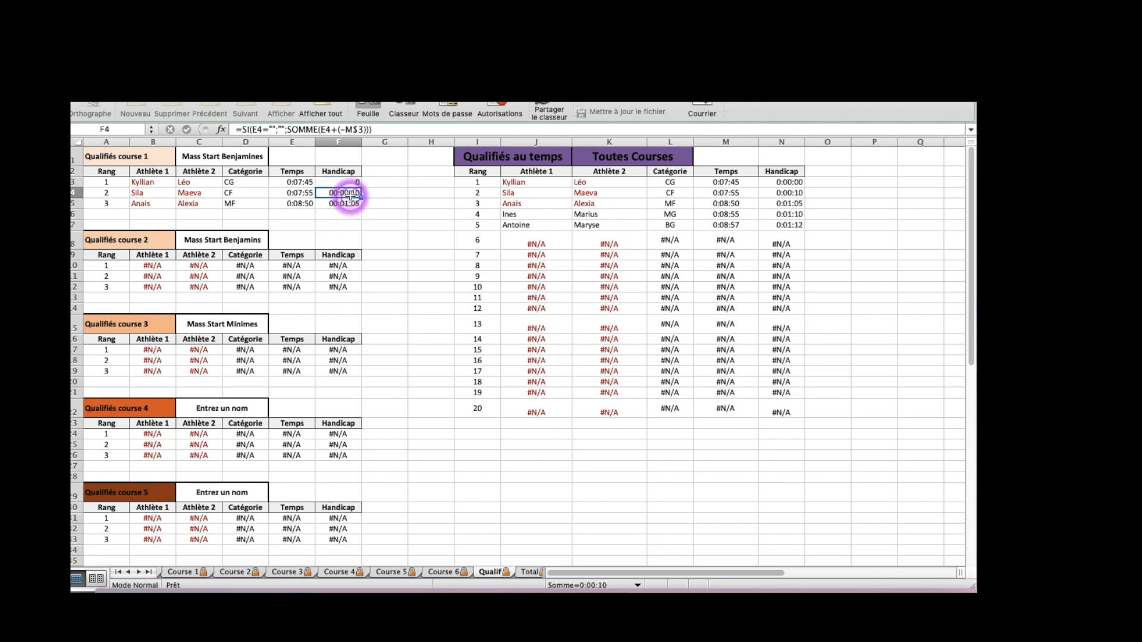
left_click(347, 206)
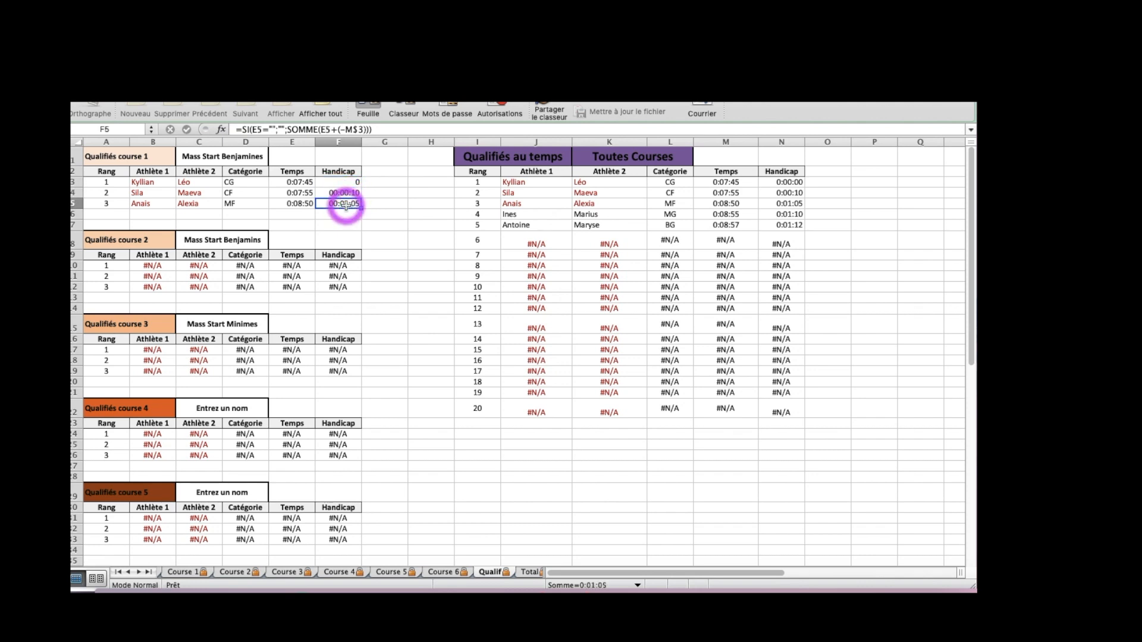